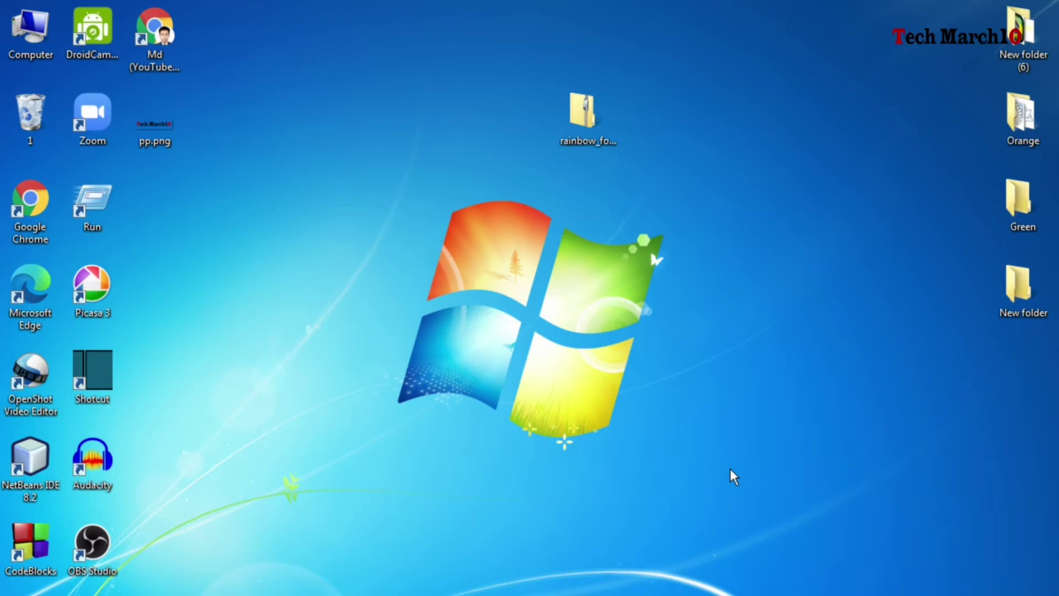
left_click(590, 106)
left_click(544, 114)
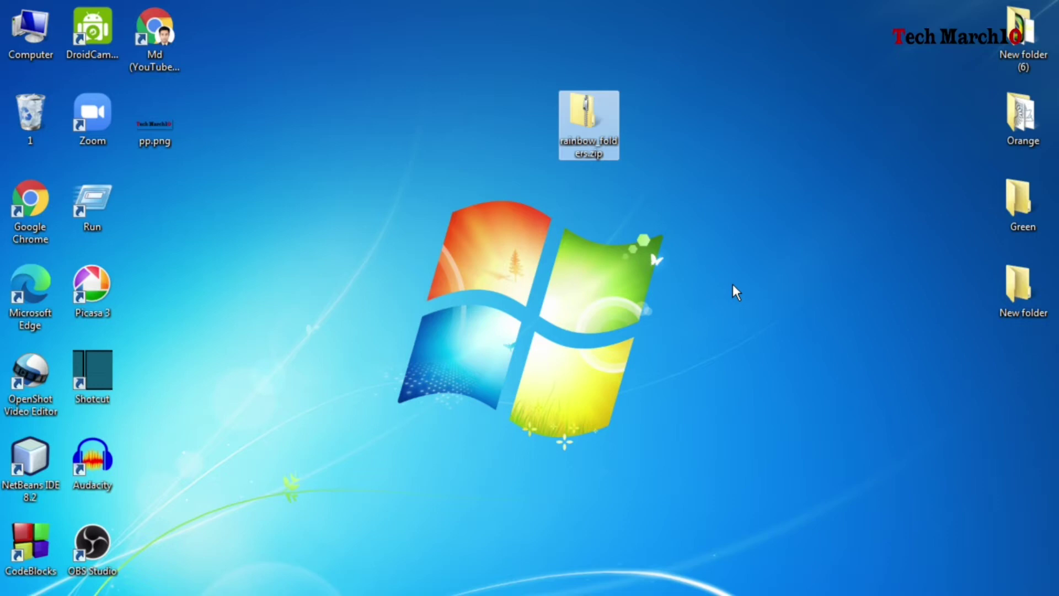
left_click(699, 183)
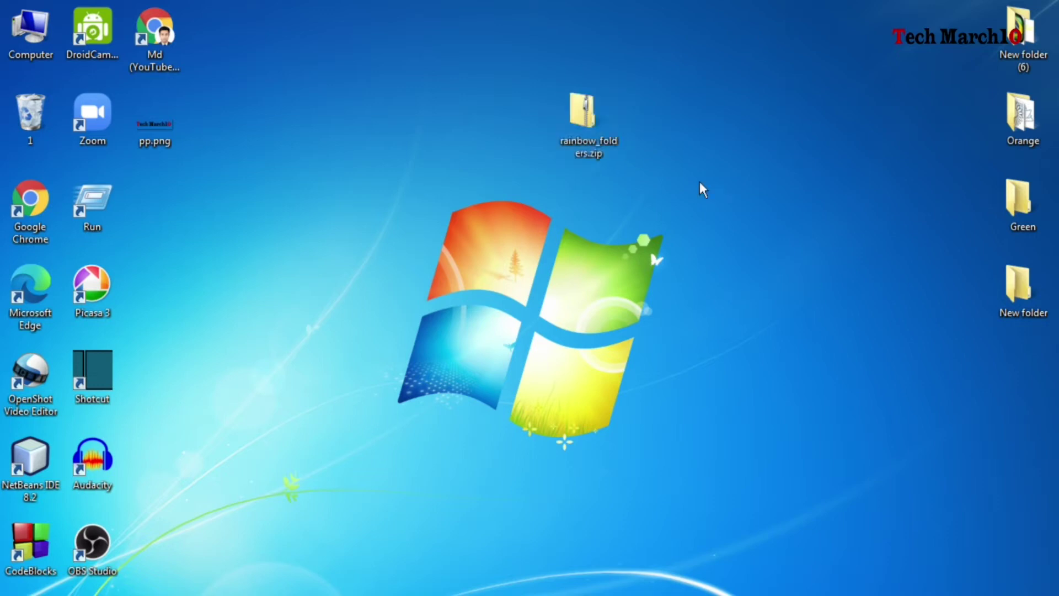
left_click(564, 117)
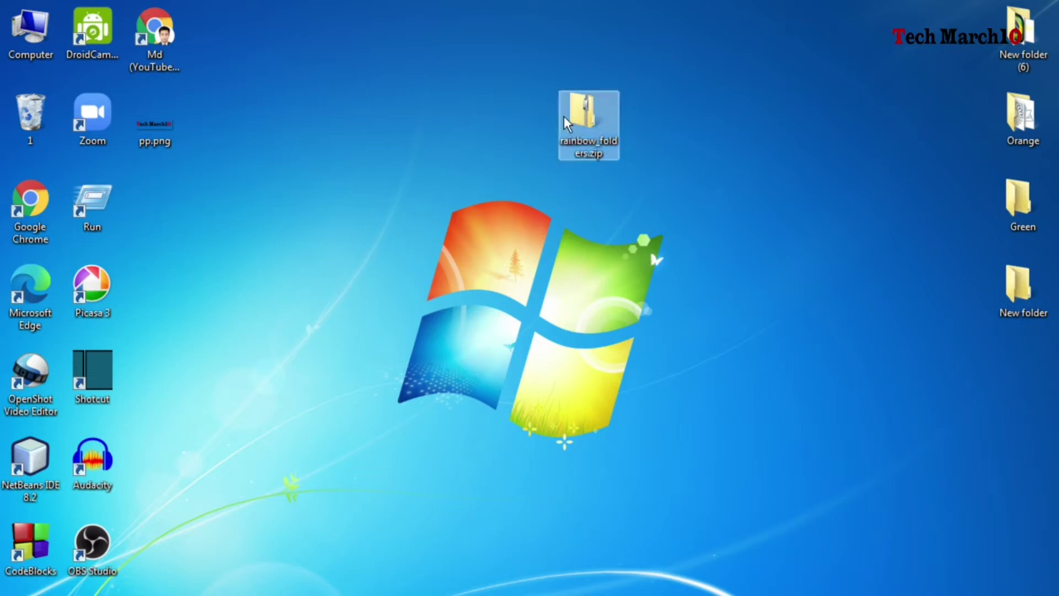
left_click(460, 165)
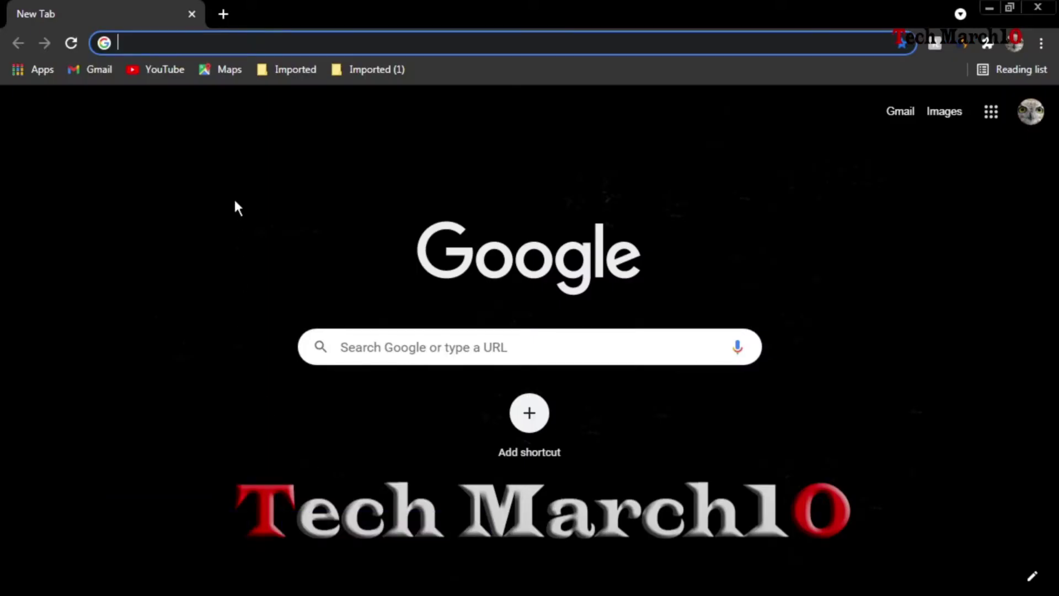
Search Google for "winrar" and open the win-rar.com result.
type("winrar")
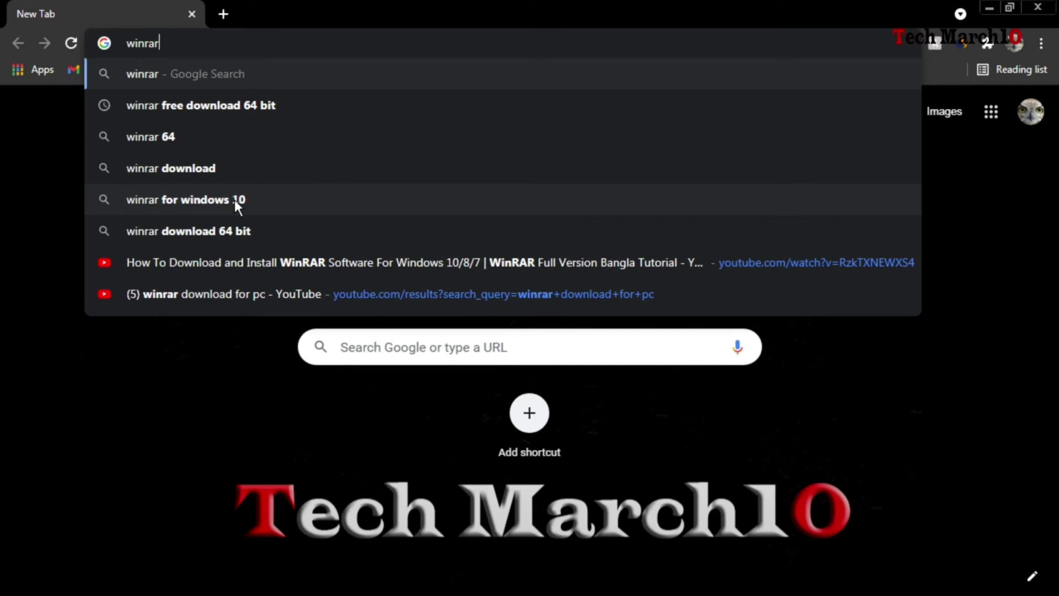
key("Return")
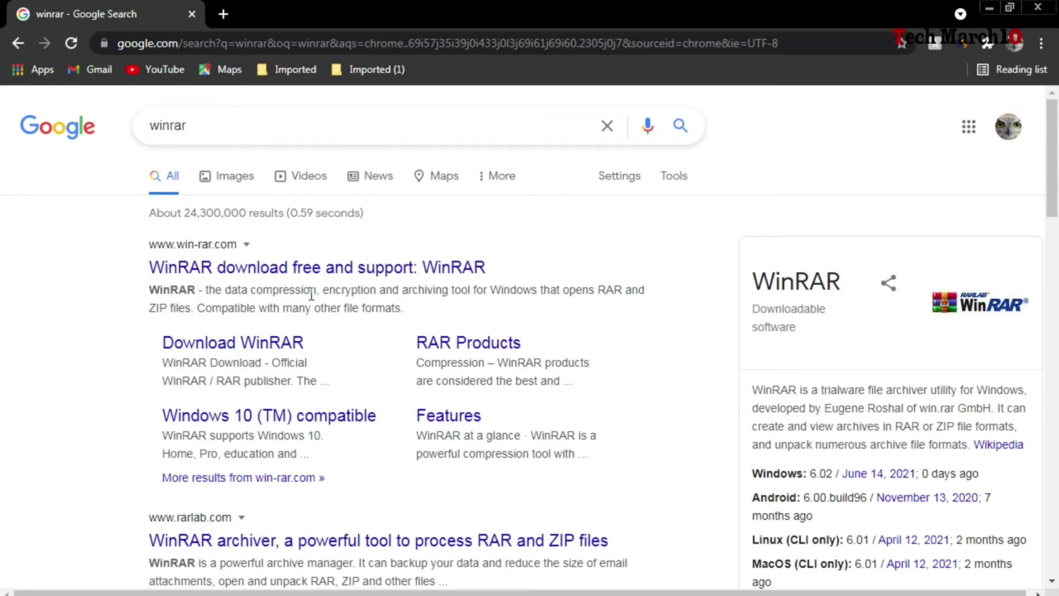
left_click_drag(135, 230, 246, 239)
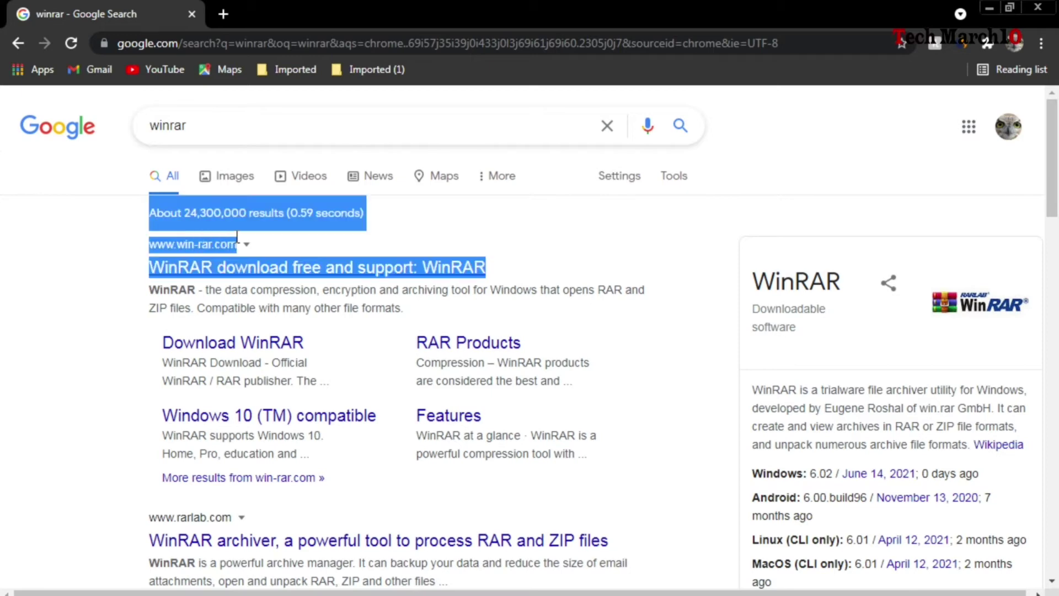
left_click(247, 239)
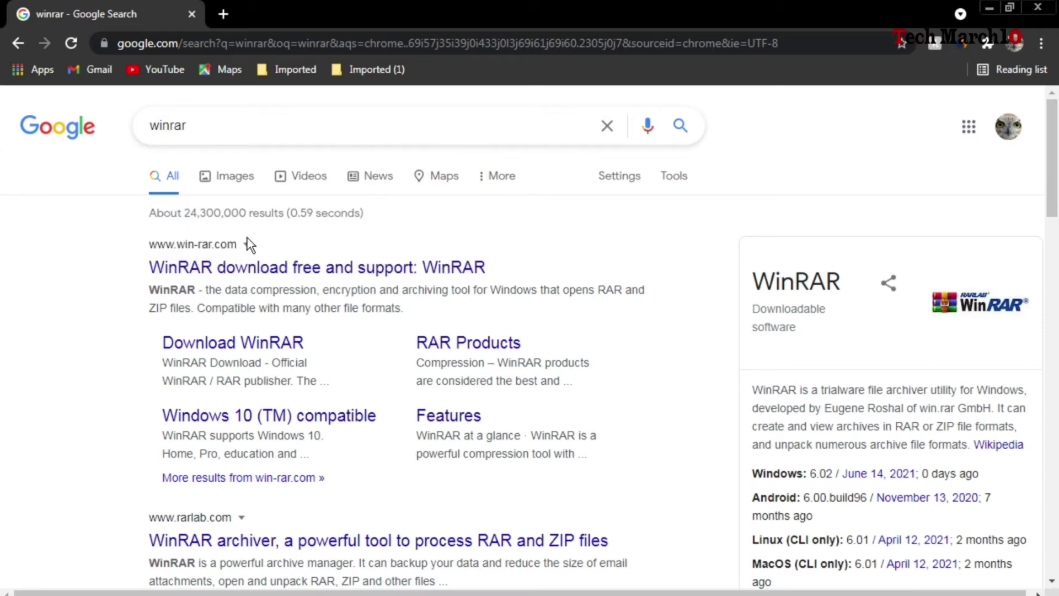
left_click(256, 267)
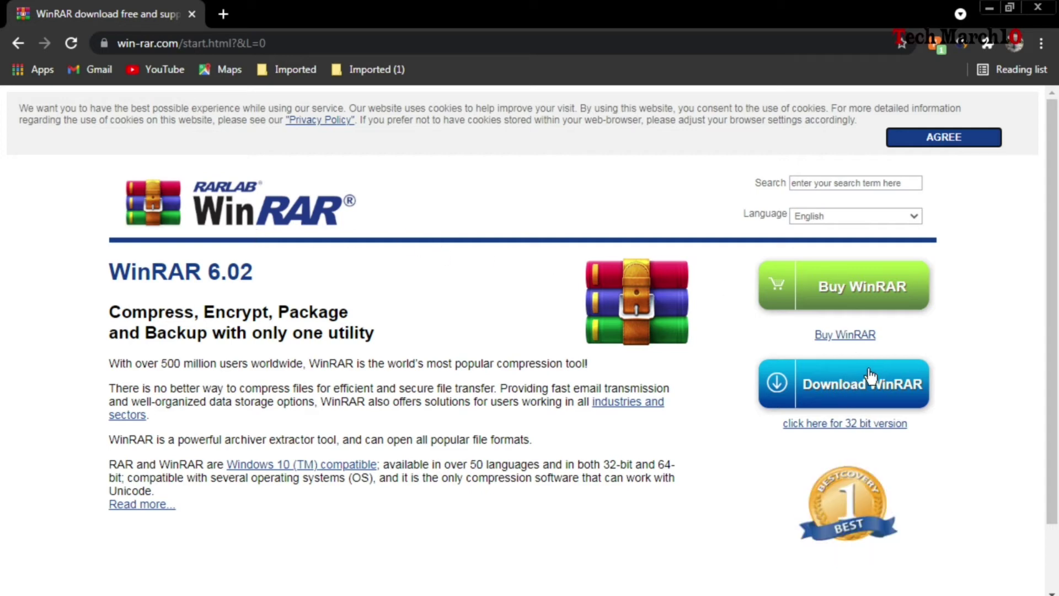
Download the WinRAR installer winrar-x64-602.exe from the WinRAR website.
left_click(887, 390)
scroll(587, 415, "down", 3)
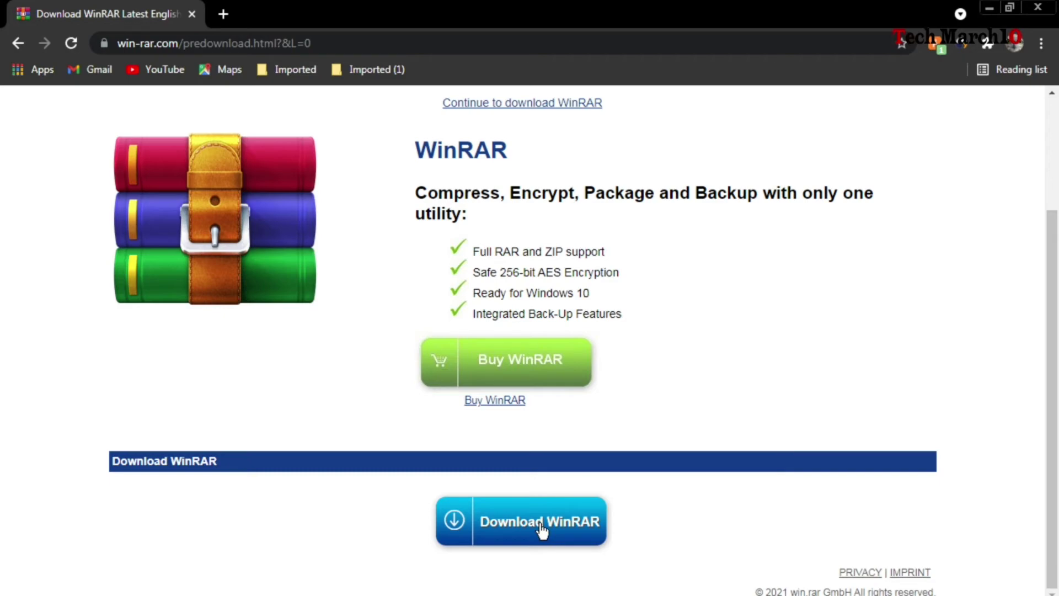
left_click(542, 528)
scroll(473, 530, "down", 8)
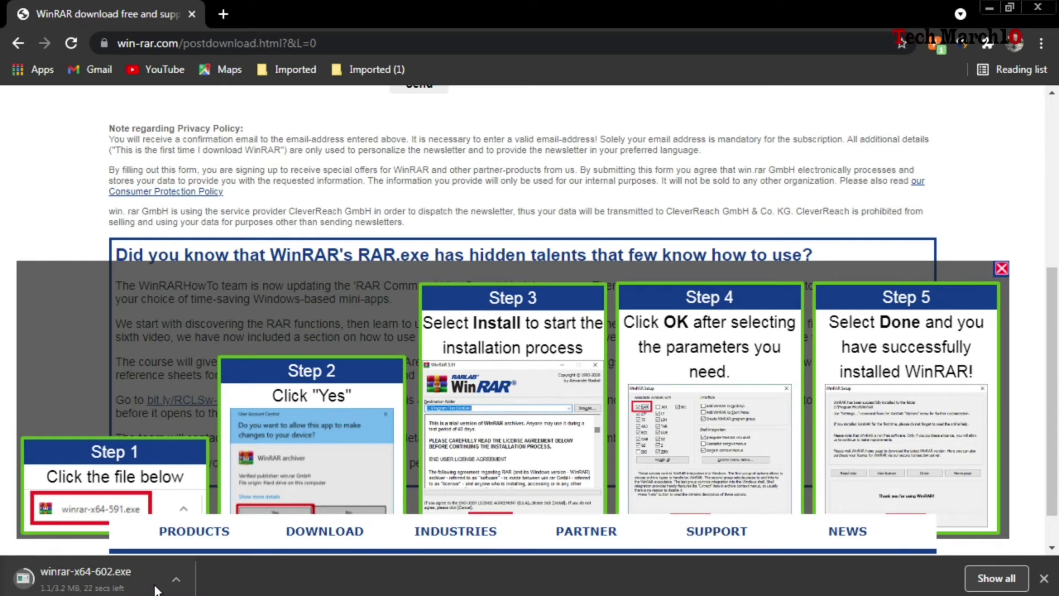
scroll(963, 220, "up", 5)
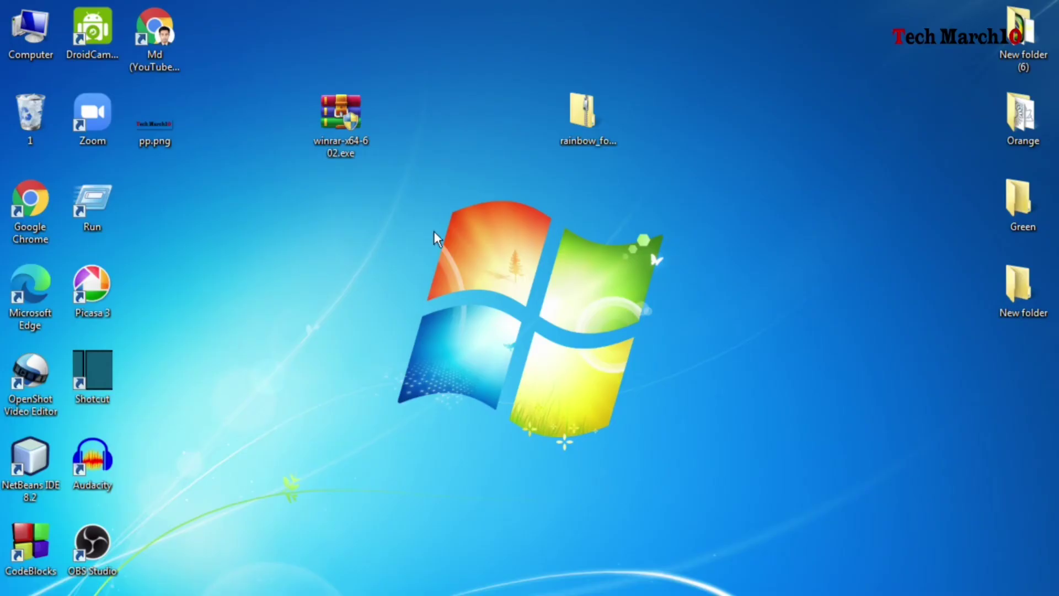
Launch the winrar-x64-602.exe installer from the desktop.
left_click(319, 143)
left_click(378, 245)
left_click(322, 143)
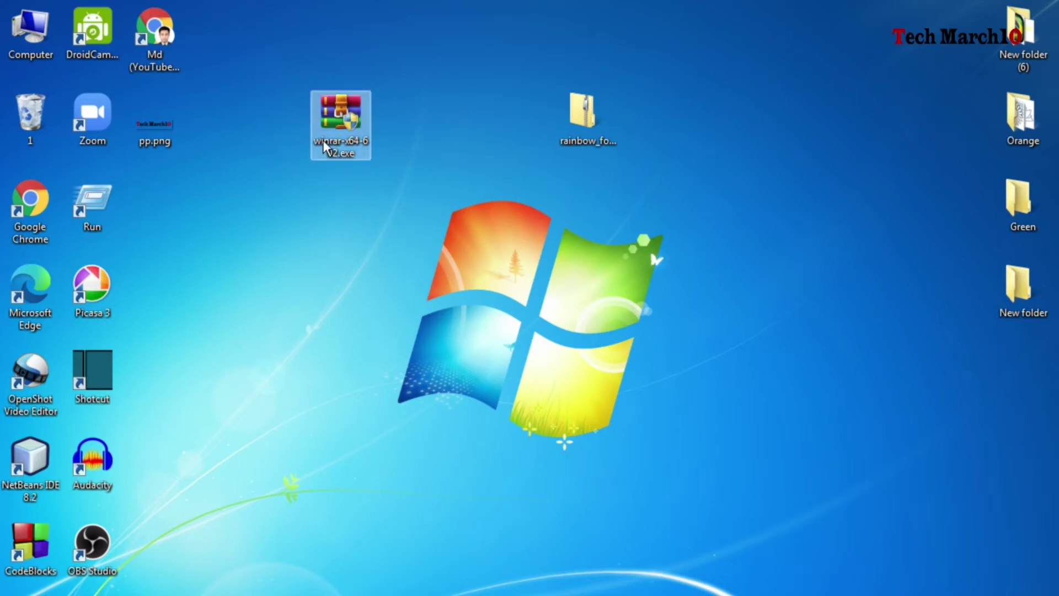
double_click(328, 140)
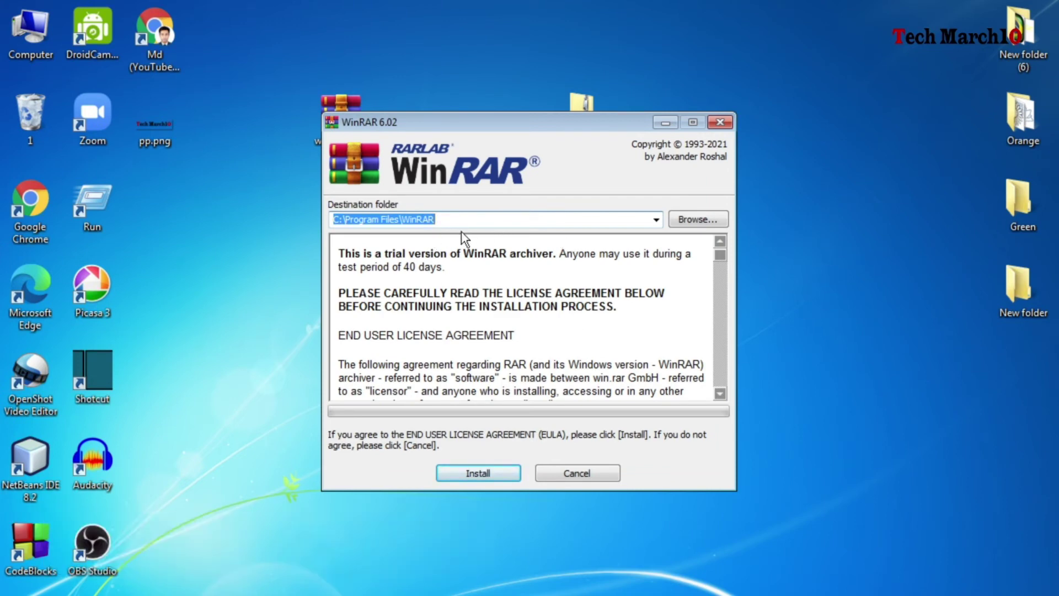
Install WinRAR, keeping C:\Program Files\WinRAR as the destination folder.
left_click(674, 220)
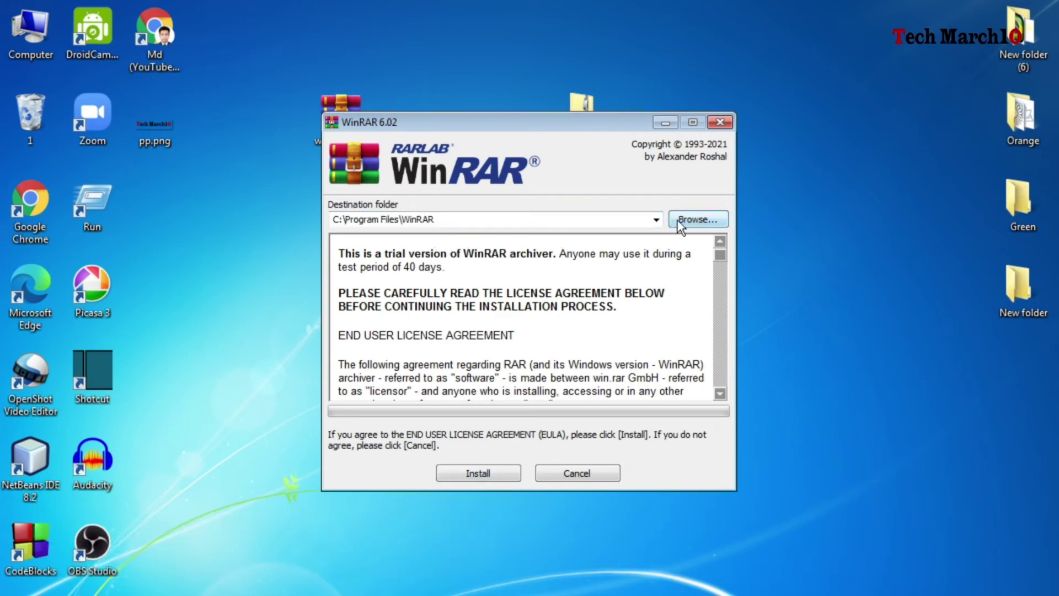
left_click(652, 185)
left_click(450, 221)
left_click(466, 221)
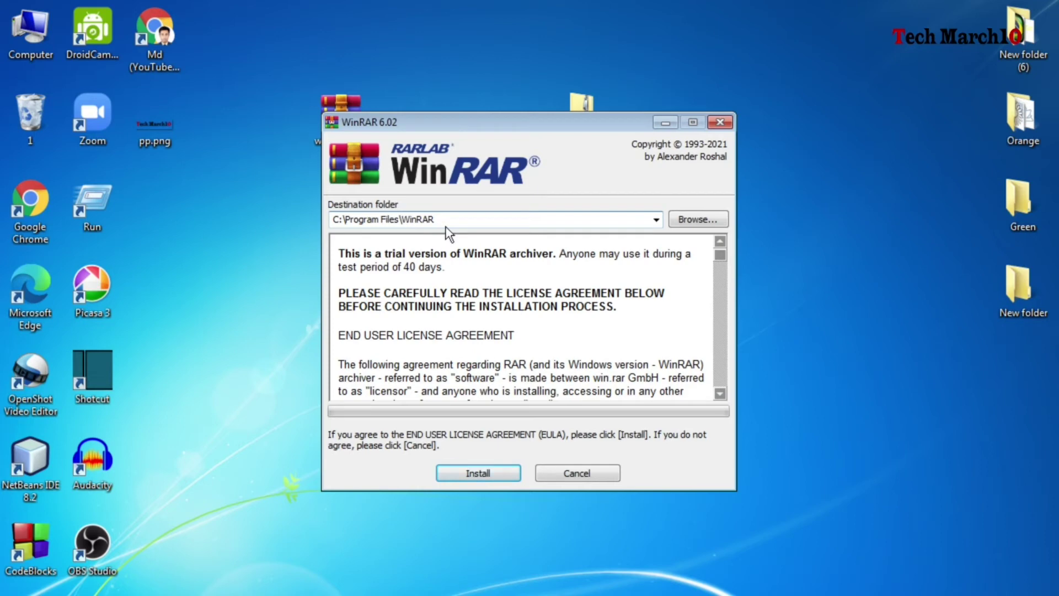
left_click(495, 471)
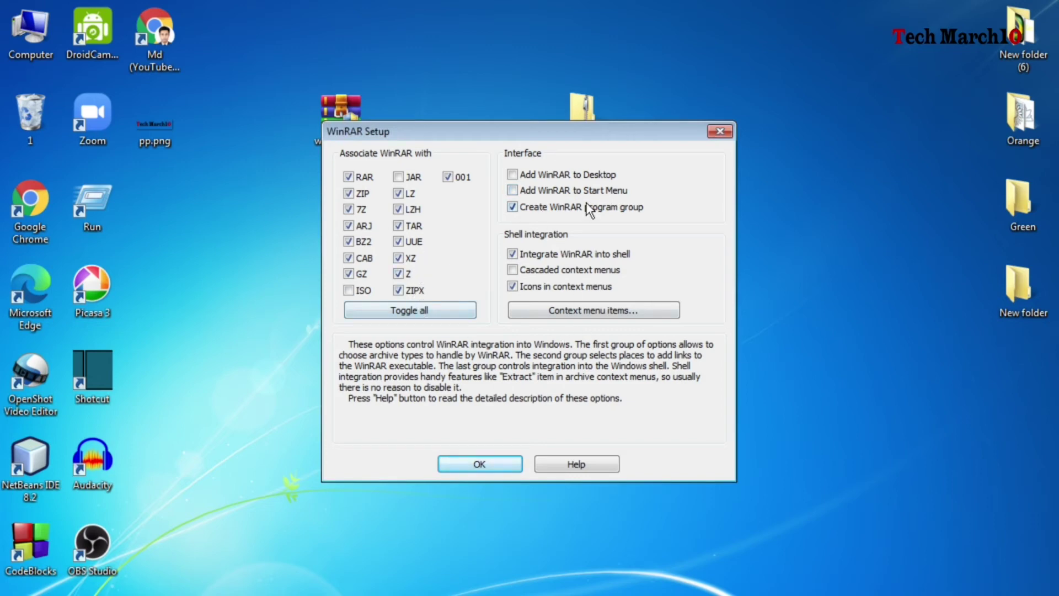
Toggle the desktop and Start Menu shortcut options, then finish the WinRAR setup with the default file associations.
left_click(512, 174)
left_click(512, 174)
left_click(512, 190)
left_click(635, 193)
left_click(635, 193)
left_click(482, 467)
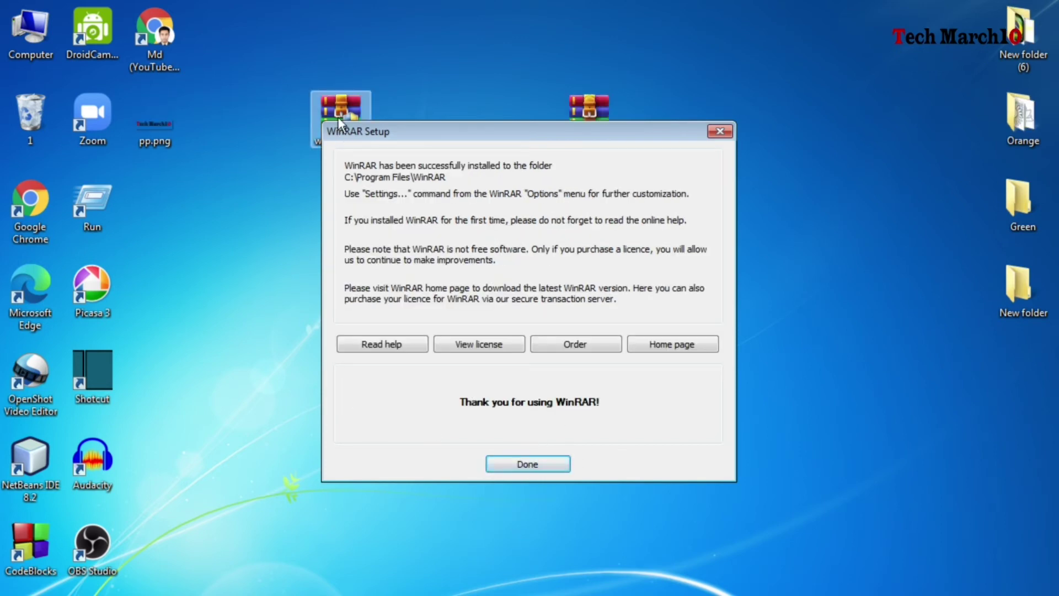
left_click(547, 464)
left_click(1044, 8)
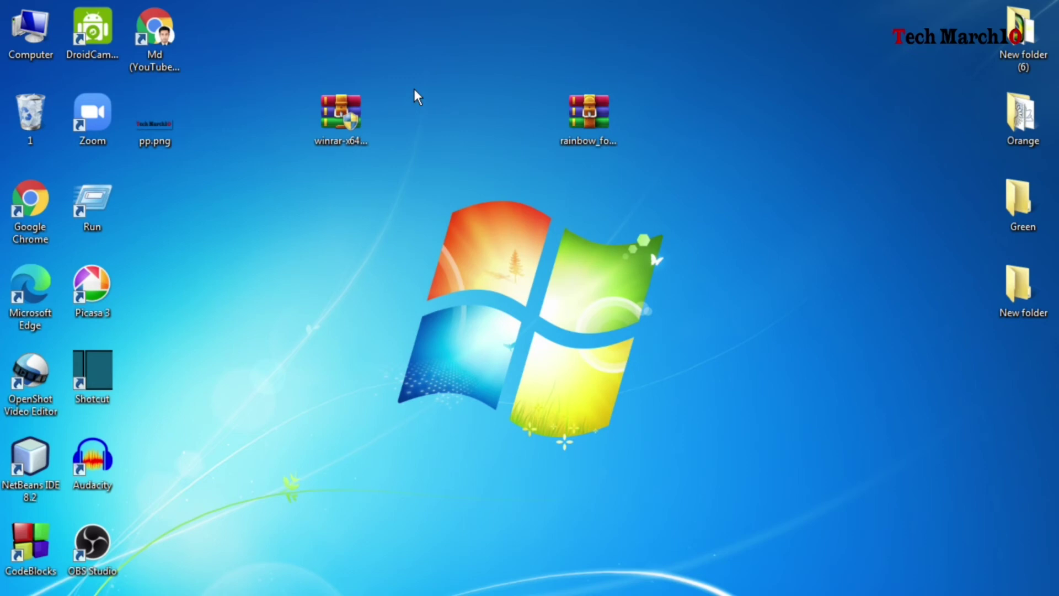
Extract the rainbow_folders.zip archive on the desktop into its own rainbow_folders folder.
left_click(565, 128)
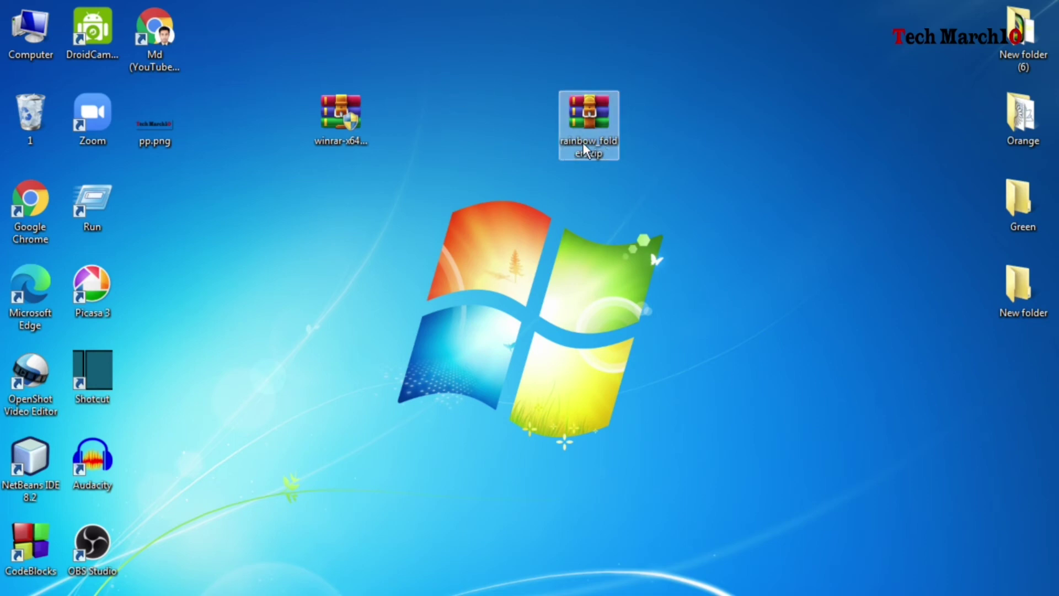
left_click(508, 428)
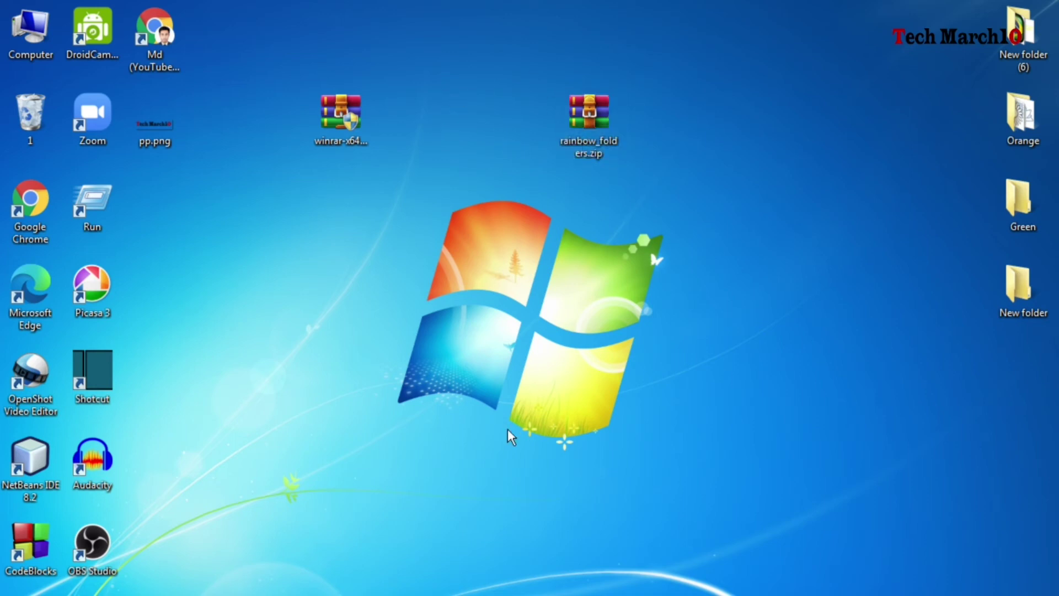
left_click(601, 127)
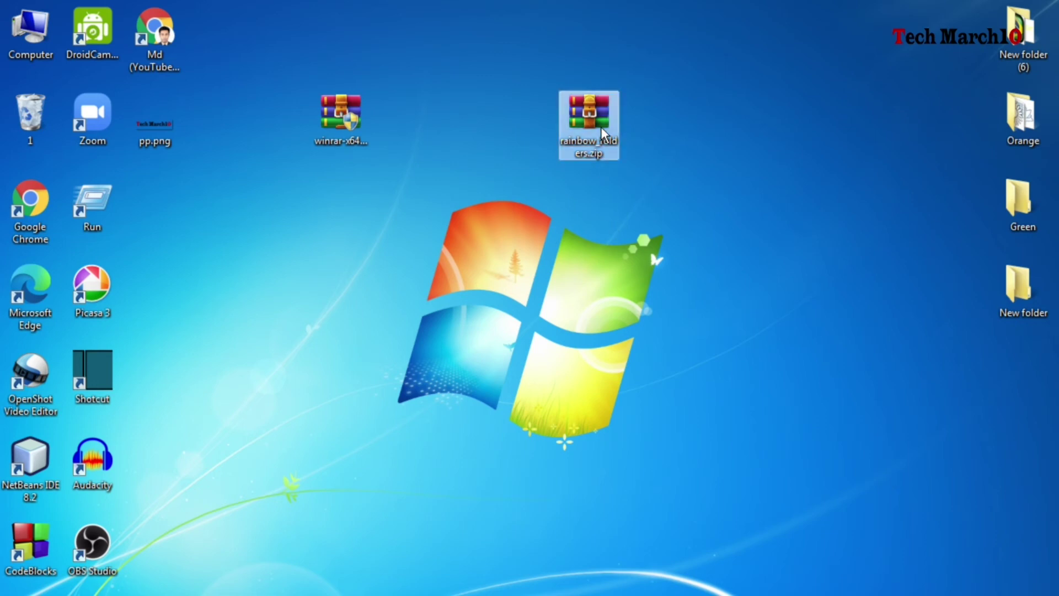
right_click(604, 133)
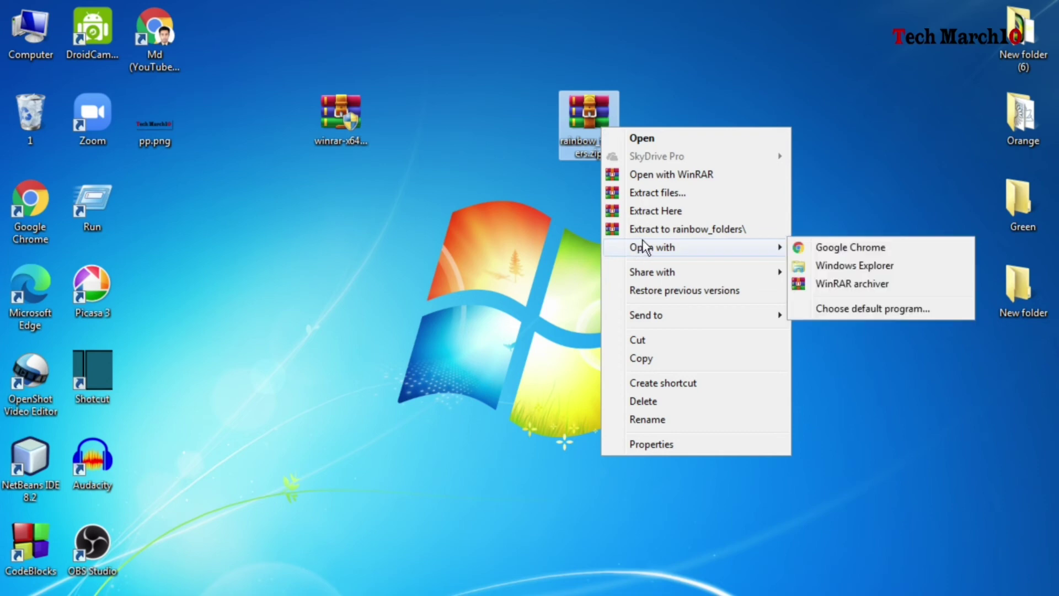
left_click(722, 232)
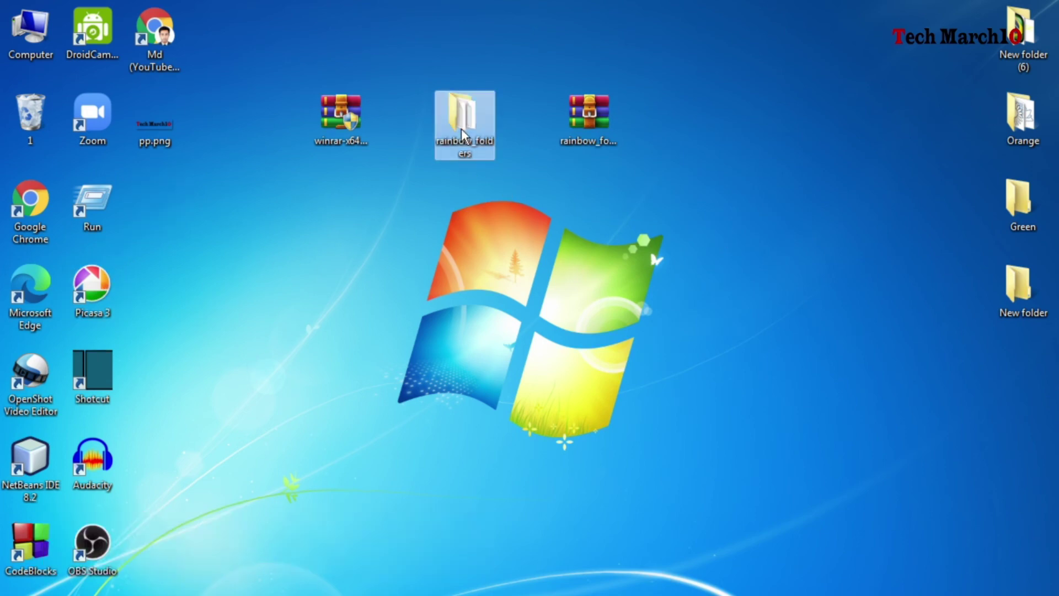
Examine the files in the extracted rainbow_folders folder and close its window.
double_click(461, 128)
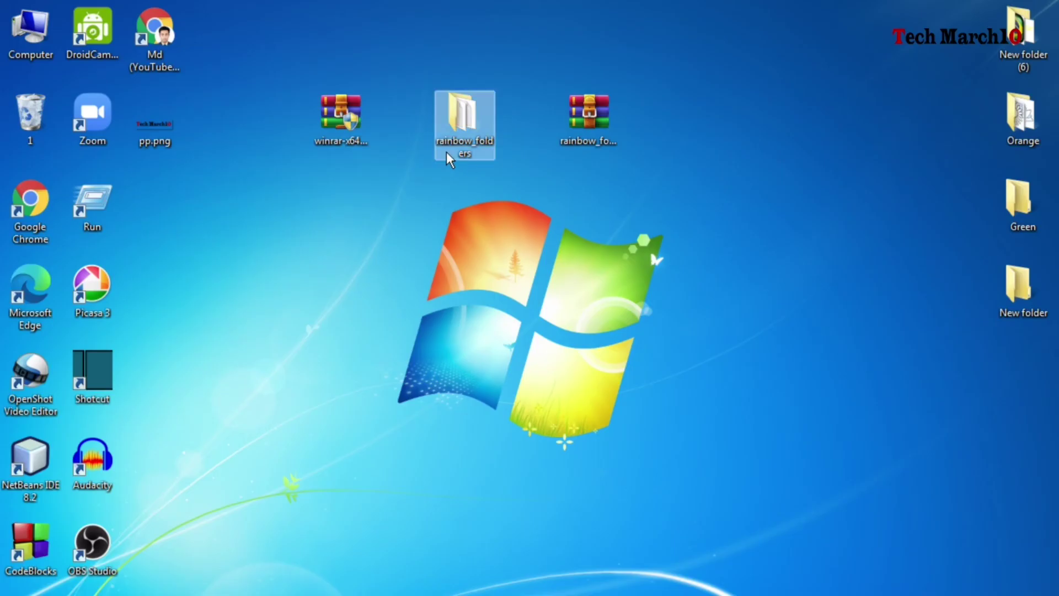
double_click(470, 137)
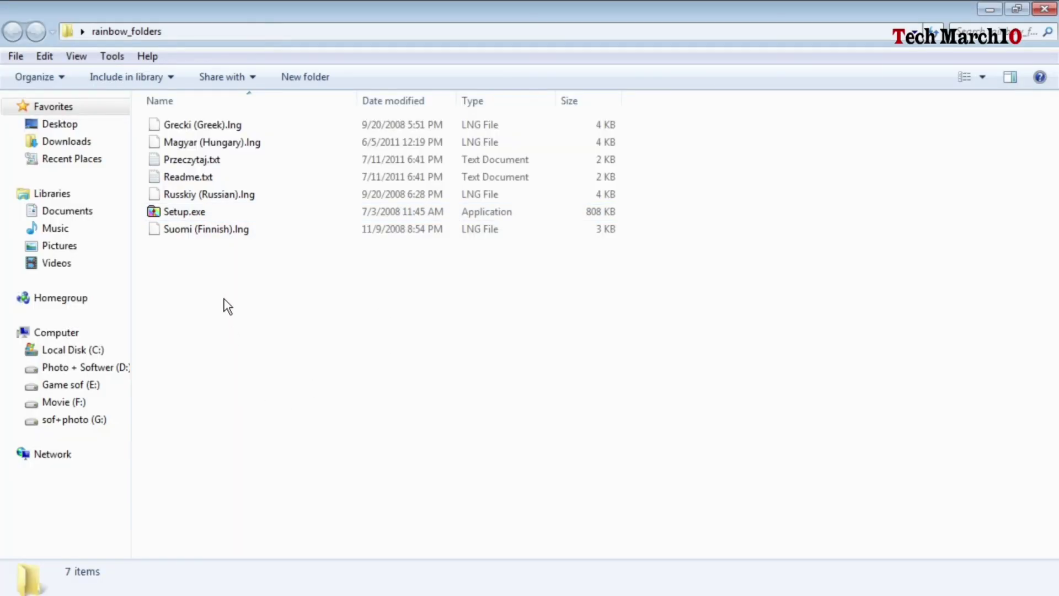
left_click(1044, 9)
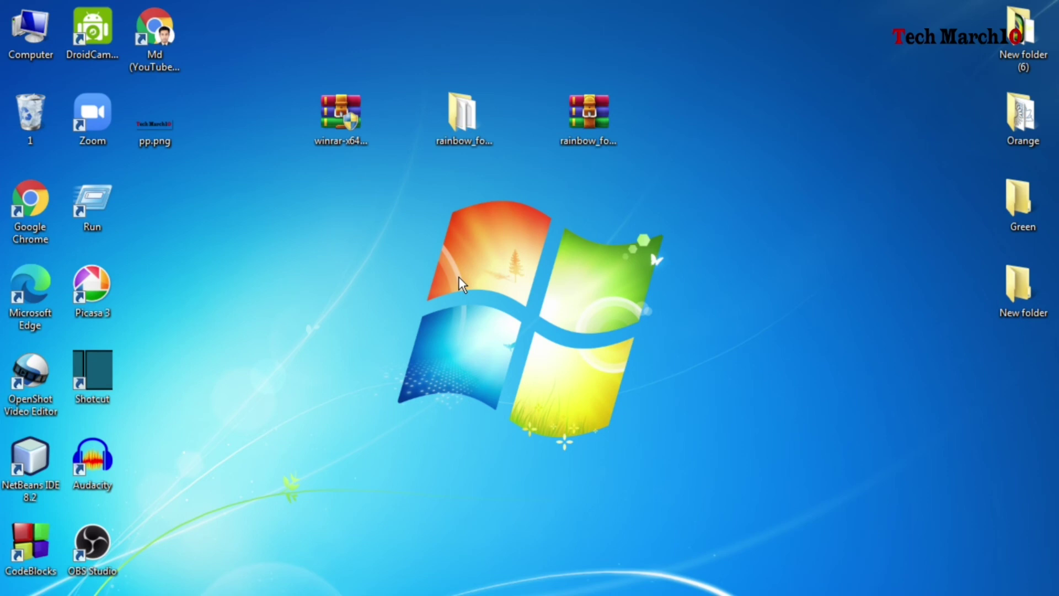
Compress the rainbow_folders folder on the desktop into the archive rainbow_folders.rar.
left_click(455, 117)
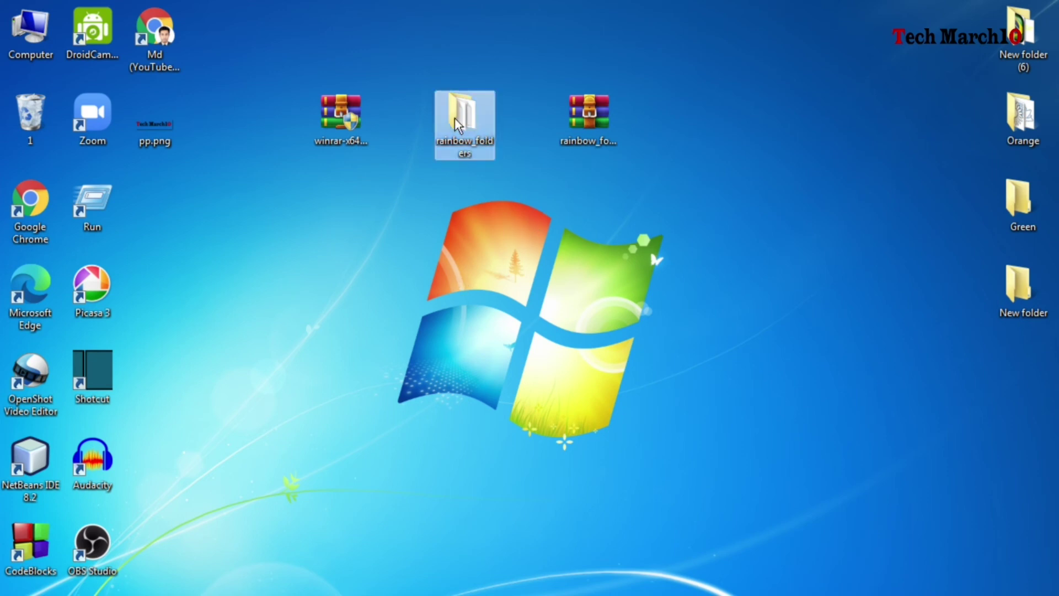
right_click(468, 144)
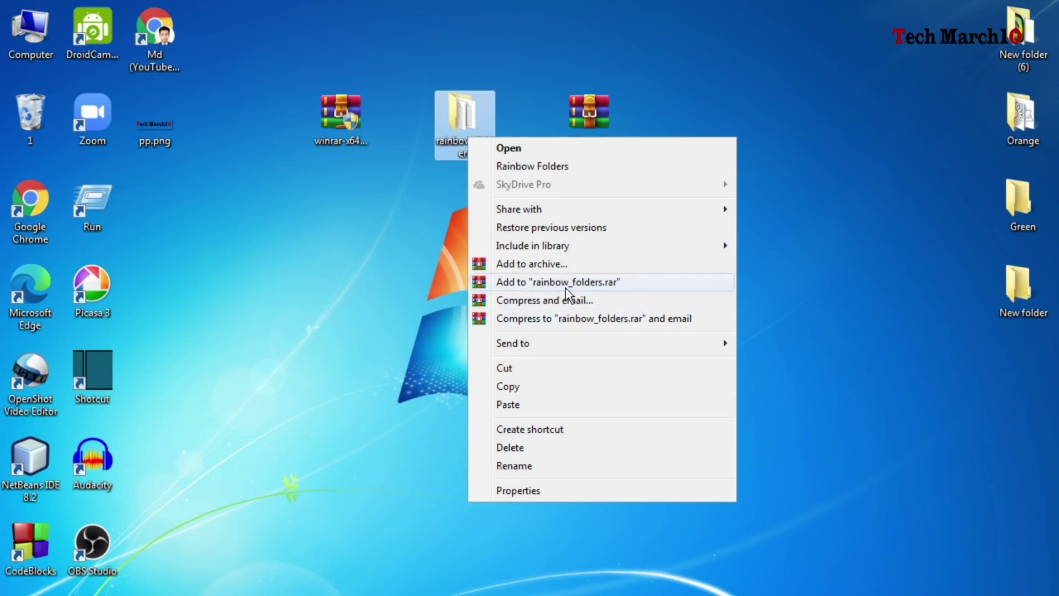
left_click(614, 287)
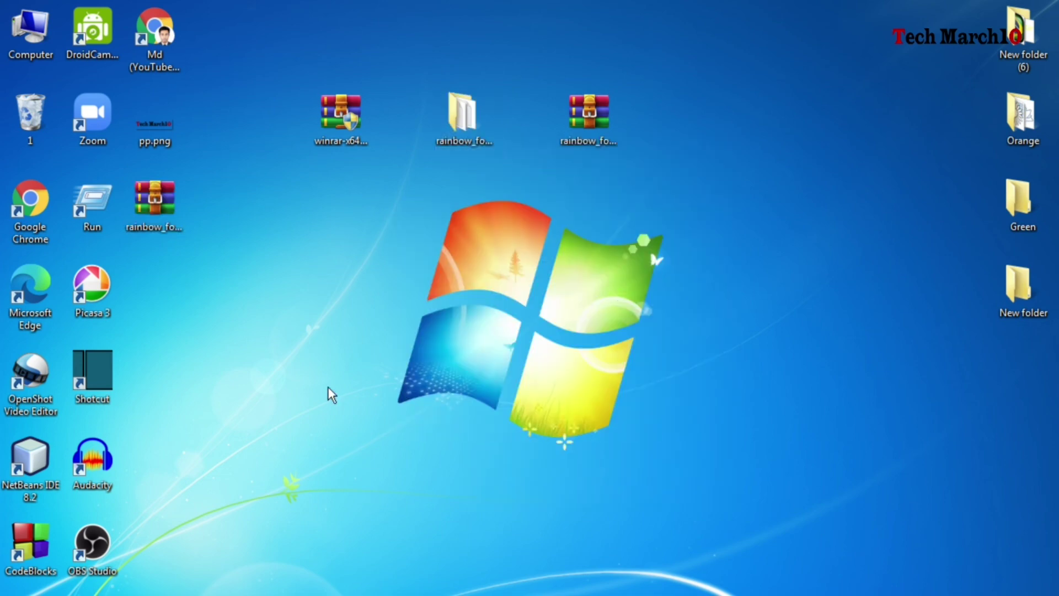